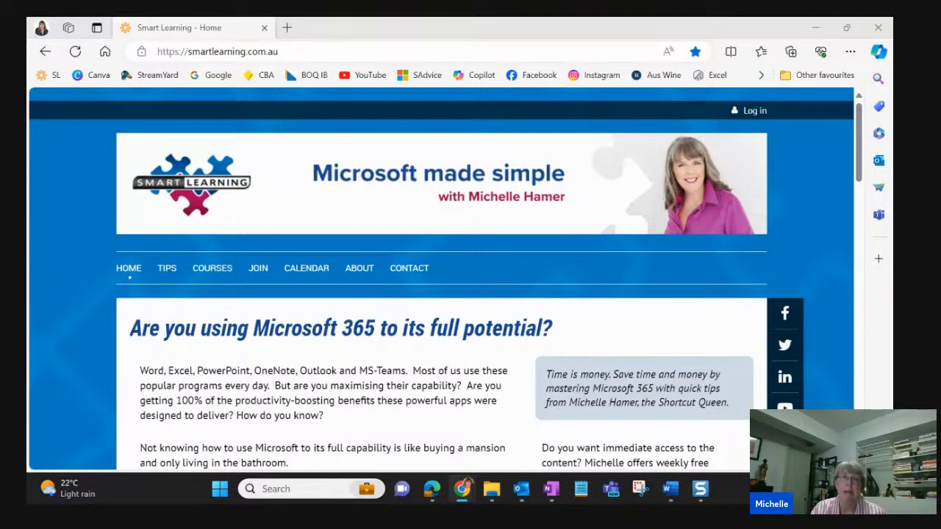
- Open Copilot in a new browser tab and submit the prompt "Create an image of an easter bunny on a bridge"
click(287, 27)
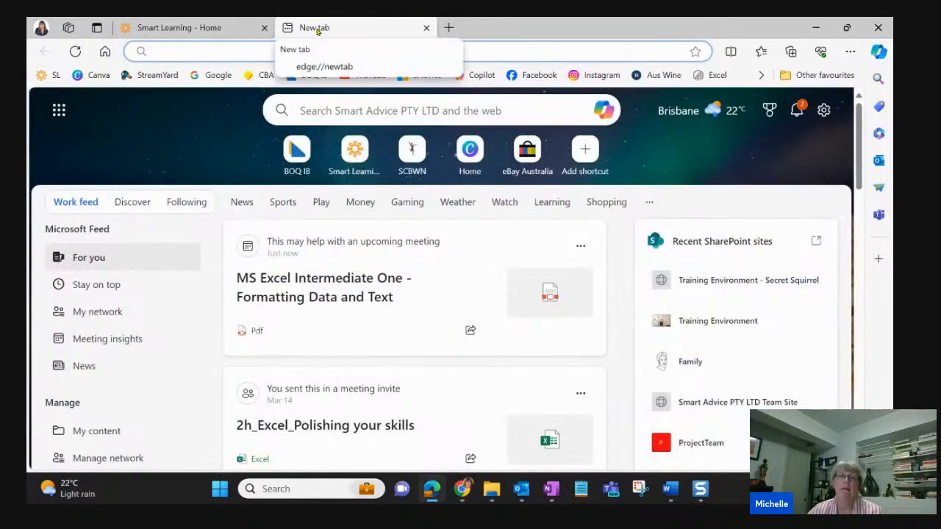
click(471, 79)
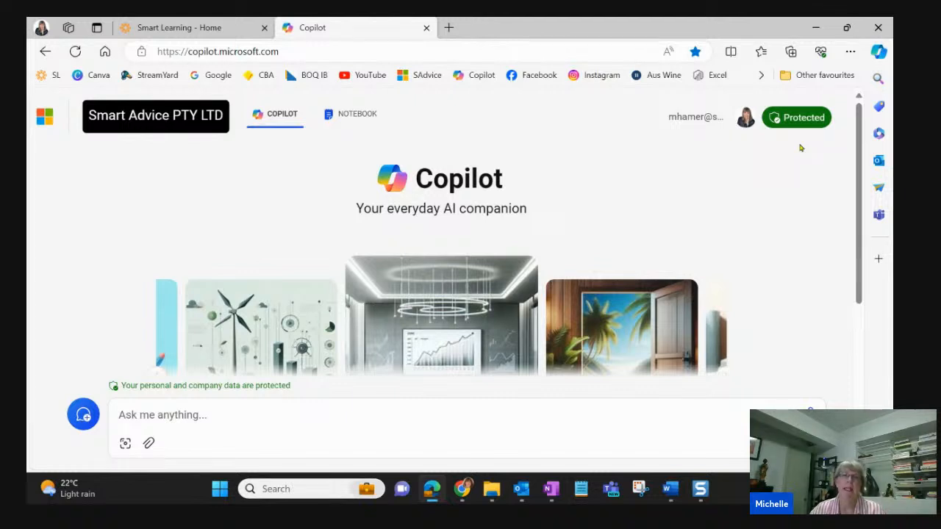
click(256, 420)
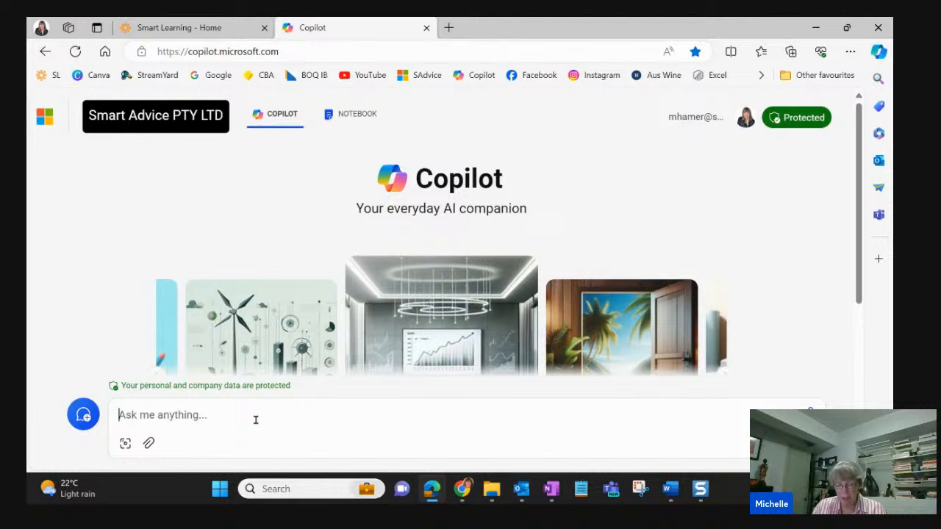
text(Cre)
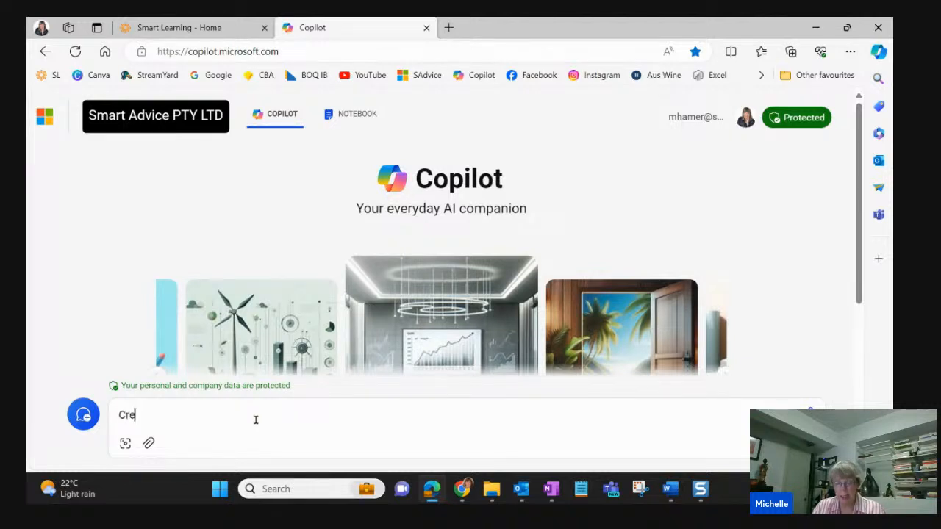
text(ate an imag)
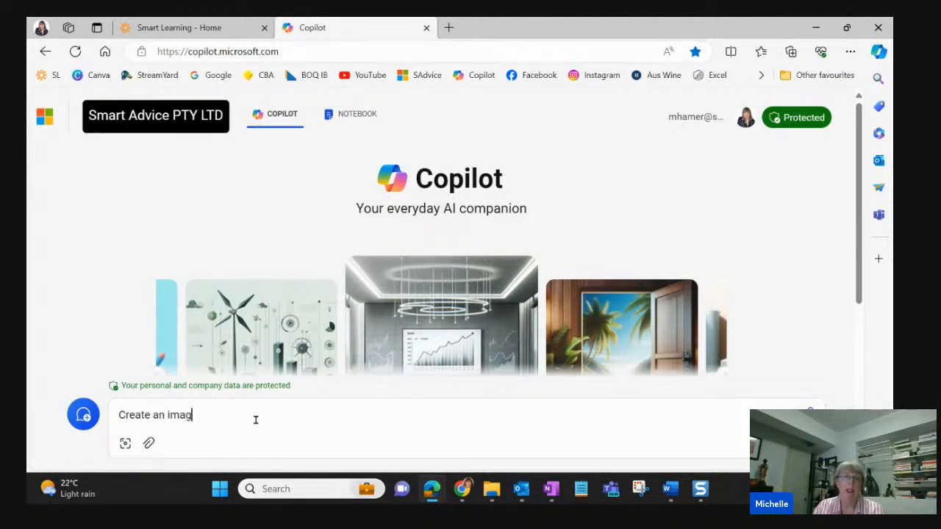
text(e of an easte)
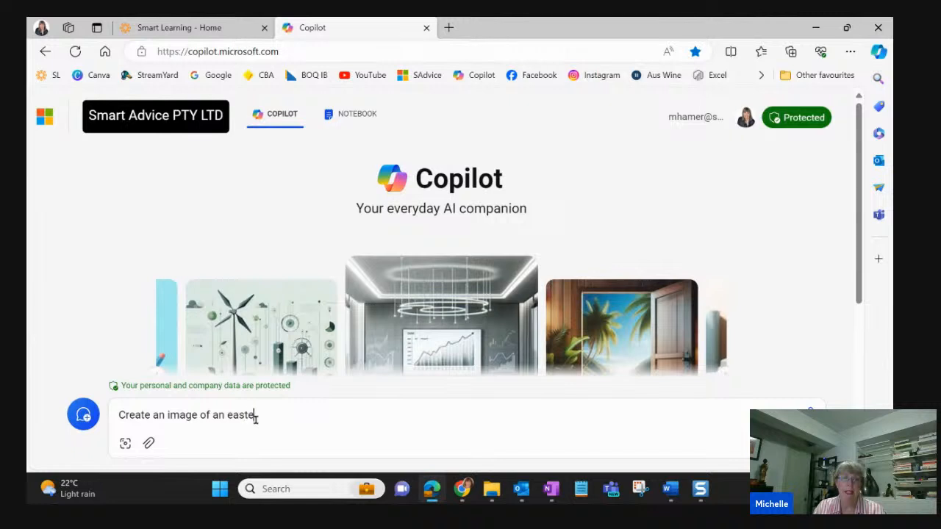
text(r bunny )
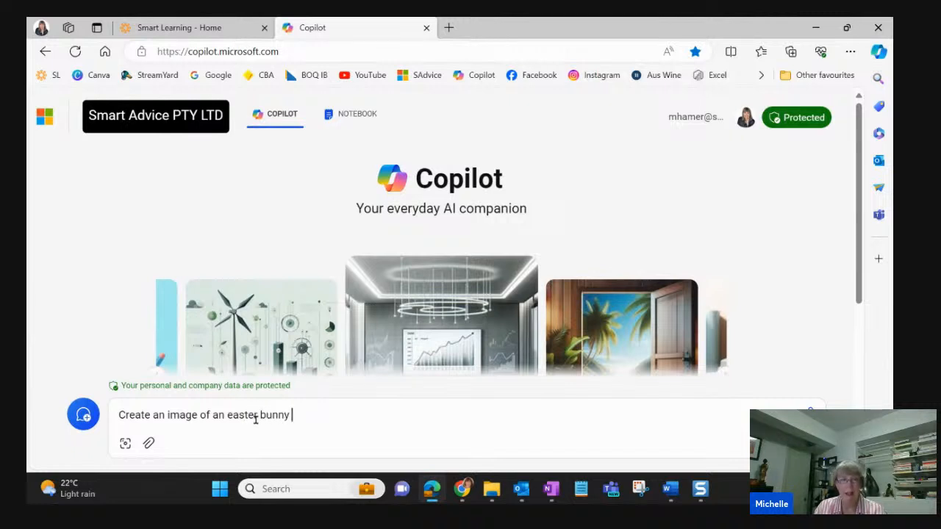
text(on a brisge)
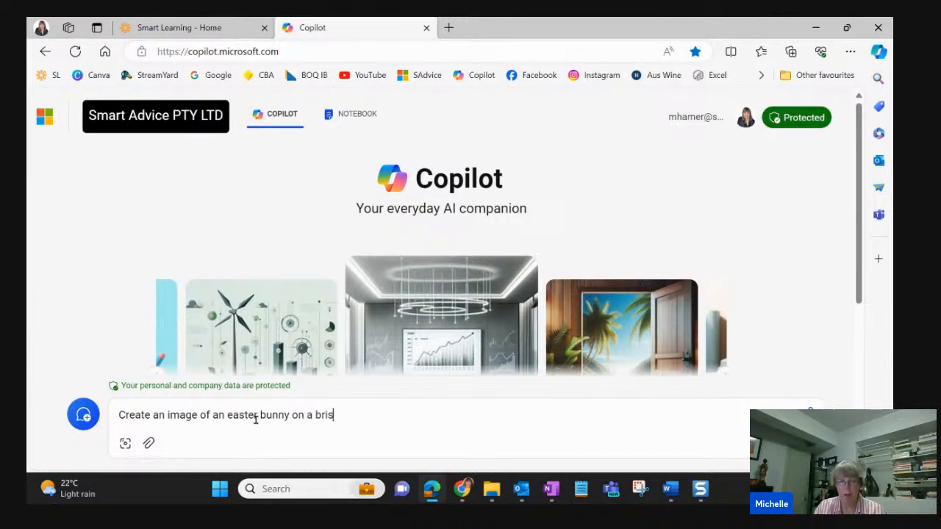
key(BackSpace)
key(BackSpace)
key(BackSpace)
text(dge)
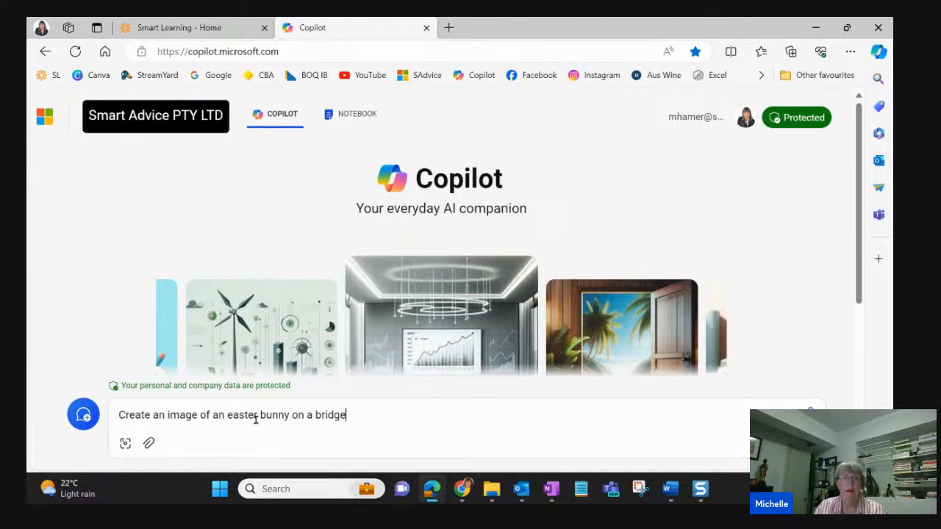
key(Return)
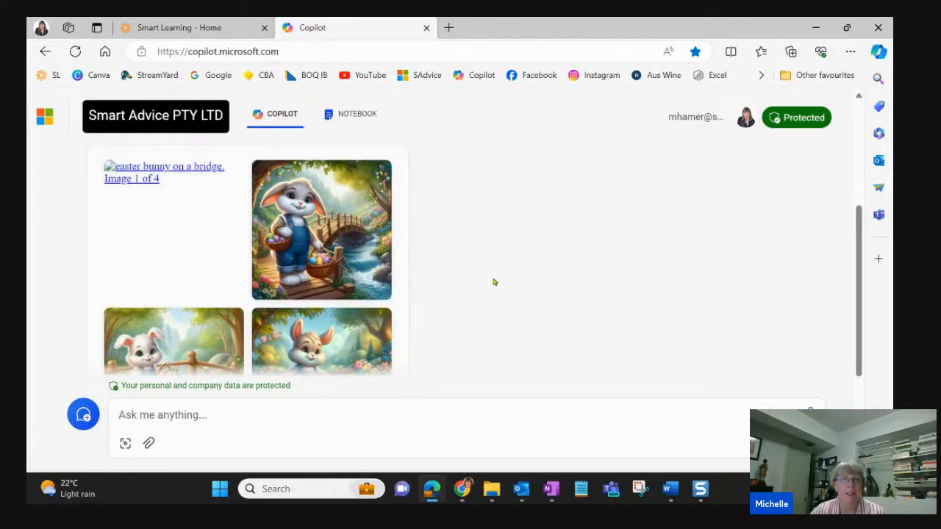
- Start saving the third generated image, the white bunny on the bridge, and choose the Downloads folder as its destination
scroll(543, 250, down, 1)
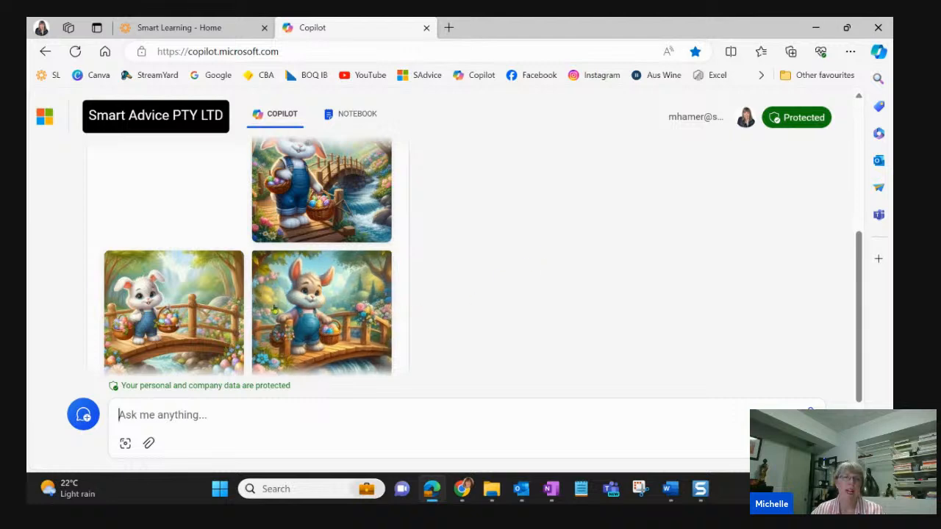
right_click(197, 302)
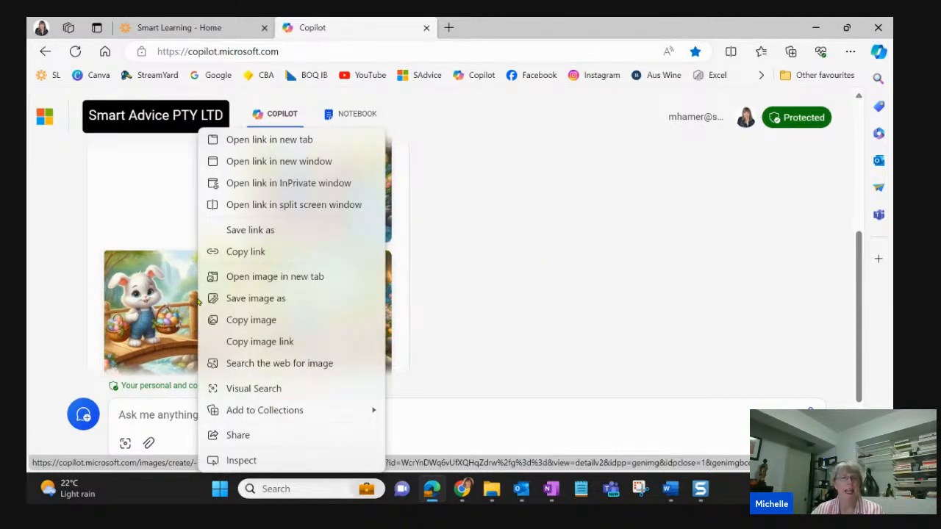
click(298, 300)
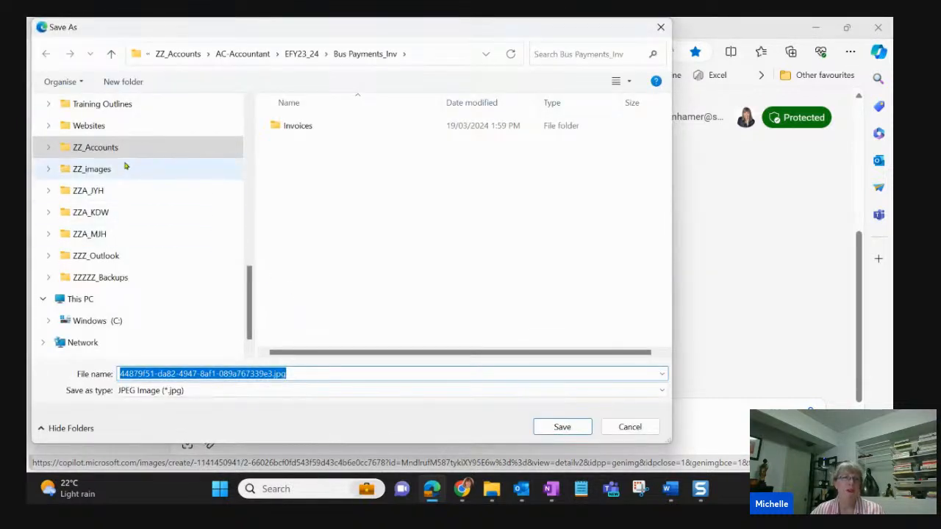
scroll(124, 166, up, 10)
click(123, 197)
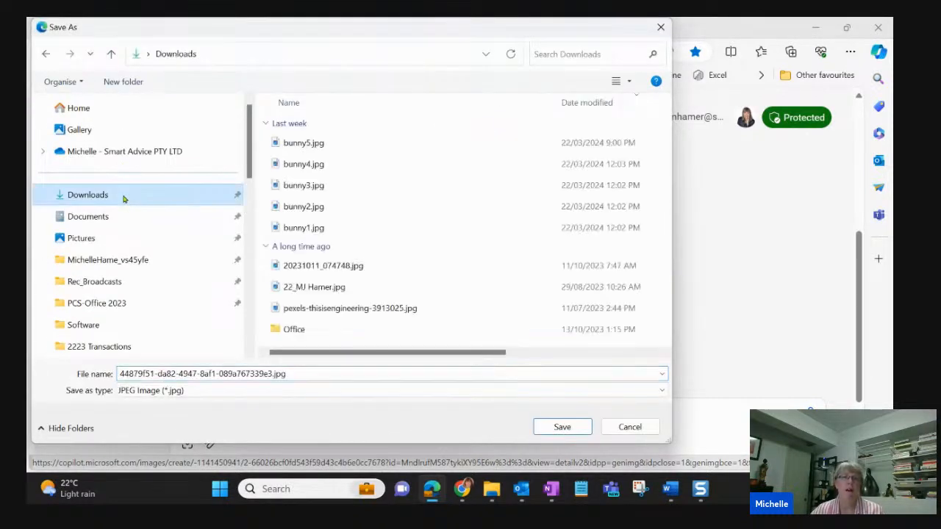
- Name the image file "Easter bunny" and save it as a JPEG
double_click(214, 374)
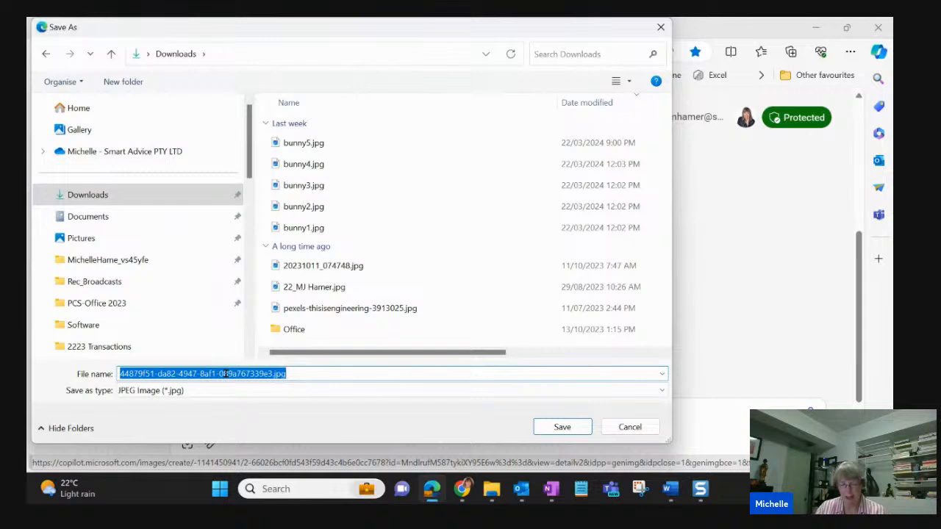
text(Bu)
text(nni)
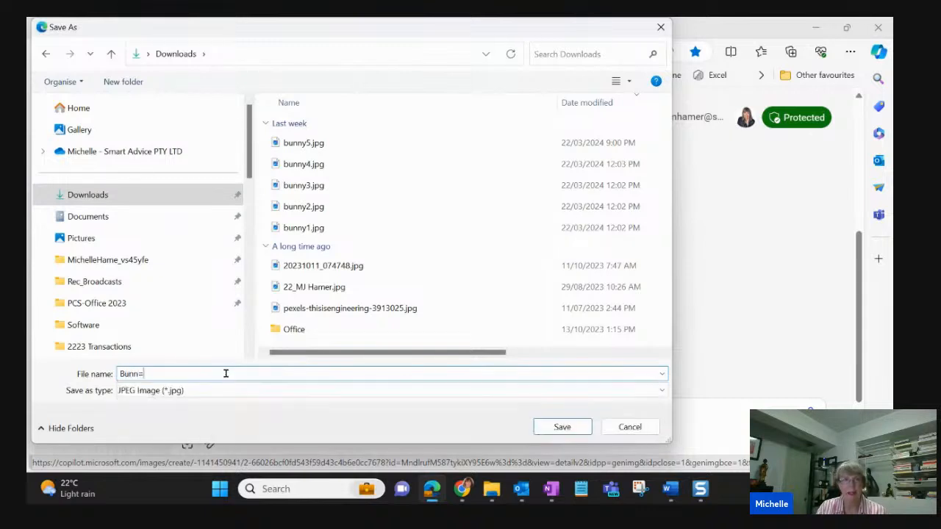
key(BackSpace)
key(BackSpace)
key(BackSpace)
key(BackSpace)
key(BackSpace)
text(Ester)
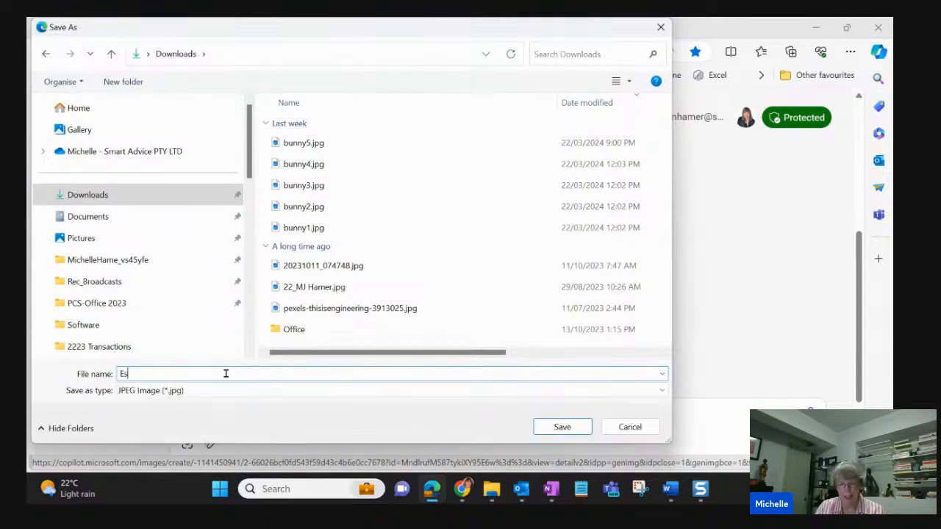
key(BackSpace)
key(BackSpace)
key(BackSpace)
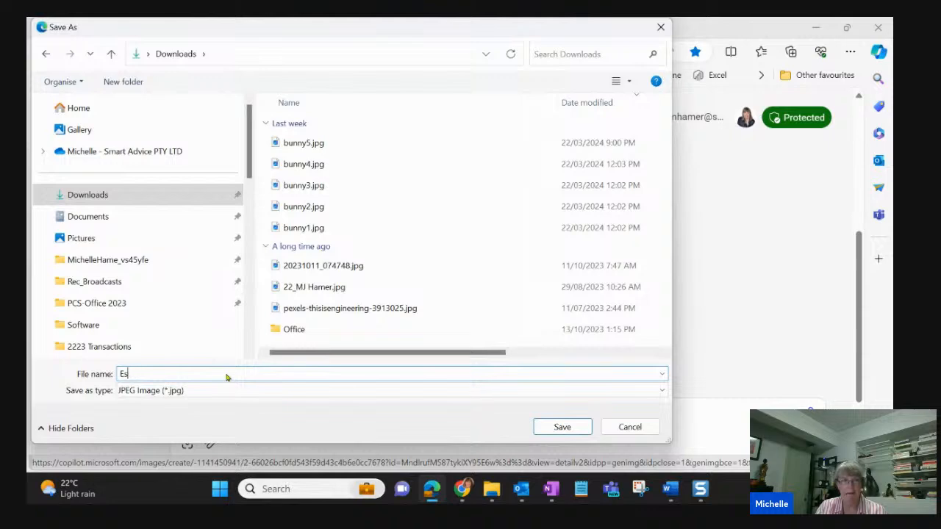
key(BackSpace)
text(aster )
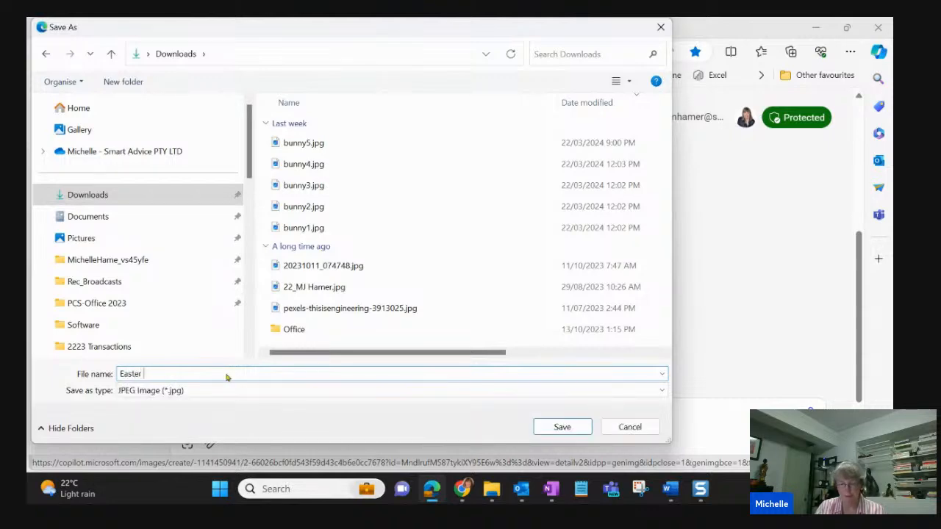
text(bunny)
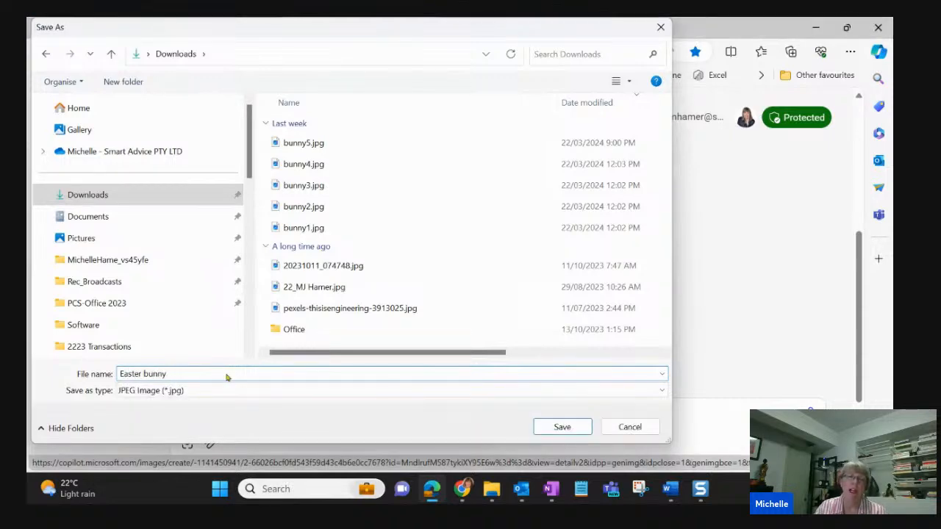
key(Return)
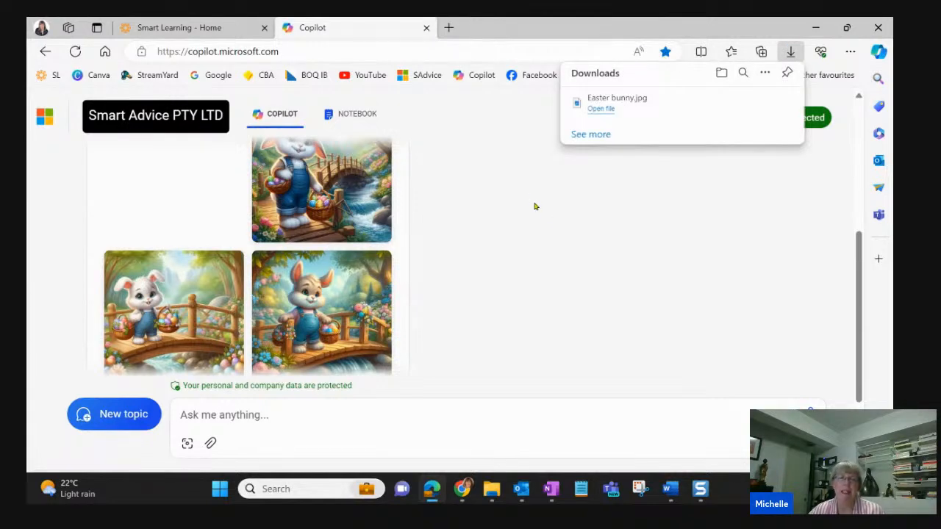
- Switch to the blank Word document and select the Canon TR8500 series HTTP printer in the print settings without printing
click(671, 489)
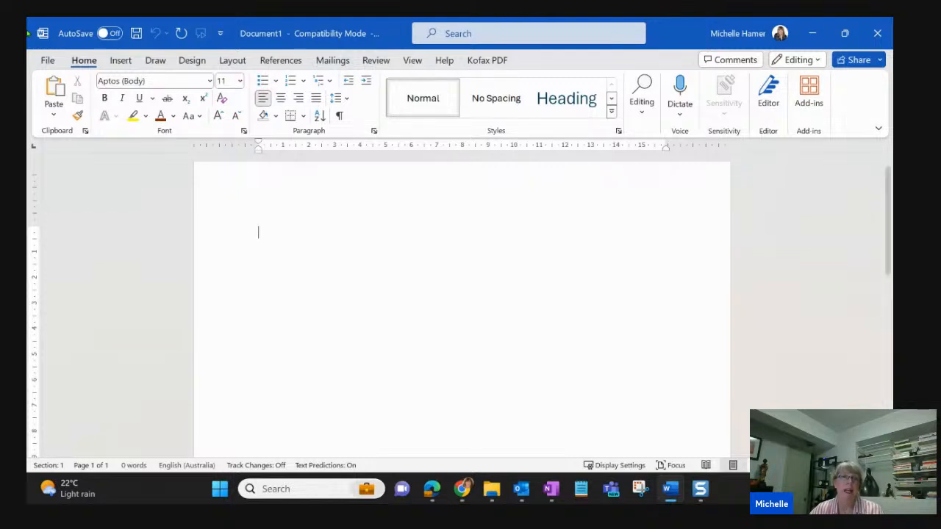
click(47, 61)
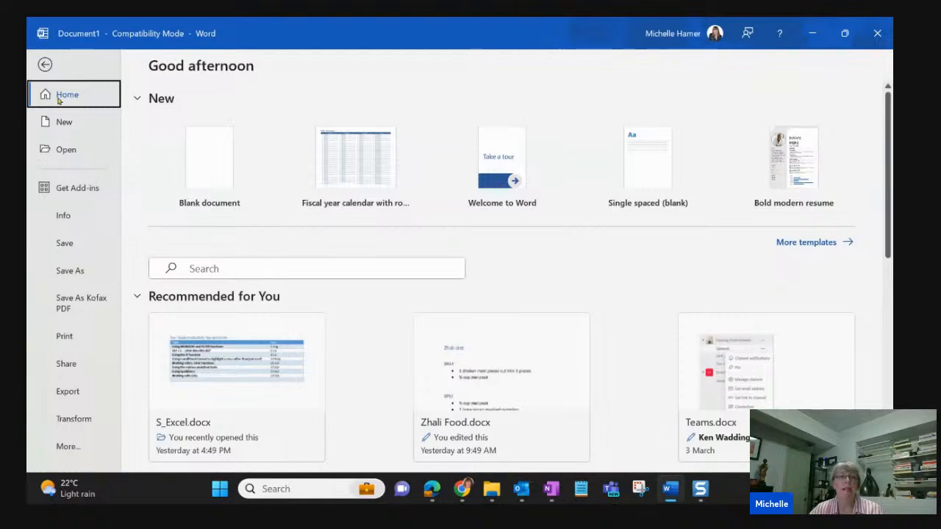
click(77, 336)
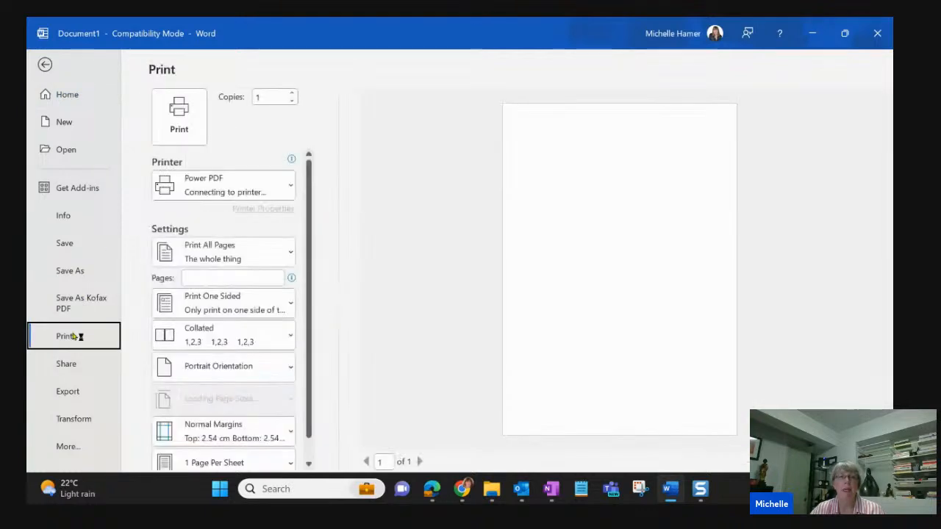
click(235, 188)
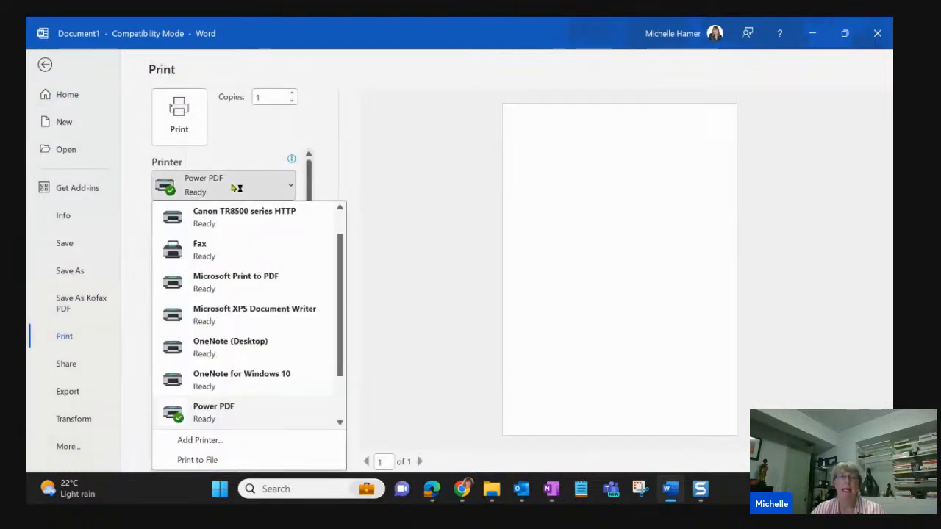
click(261, 213)
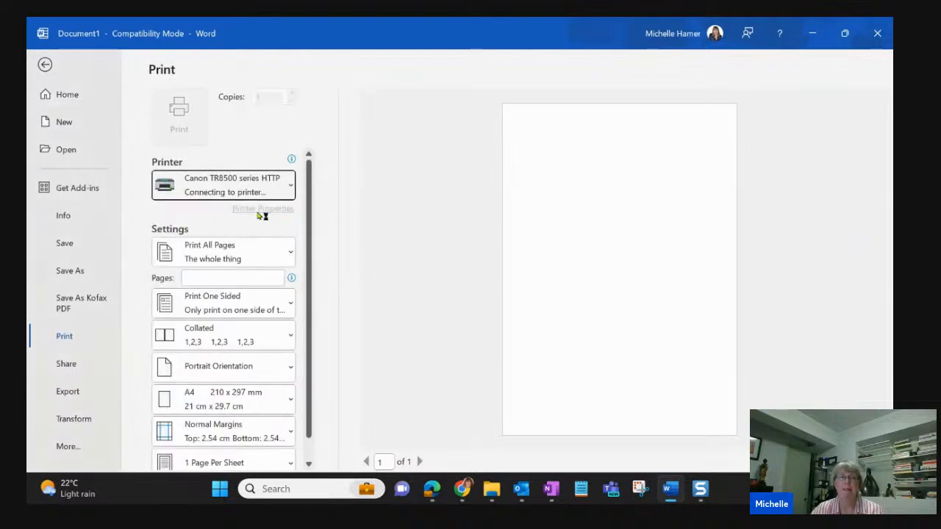
click(45, 65)
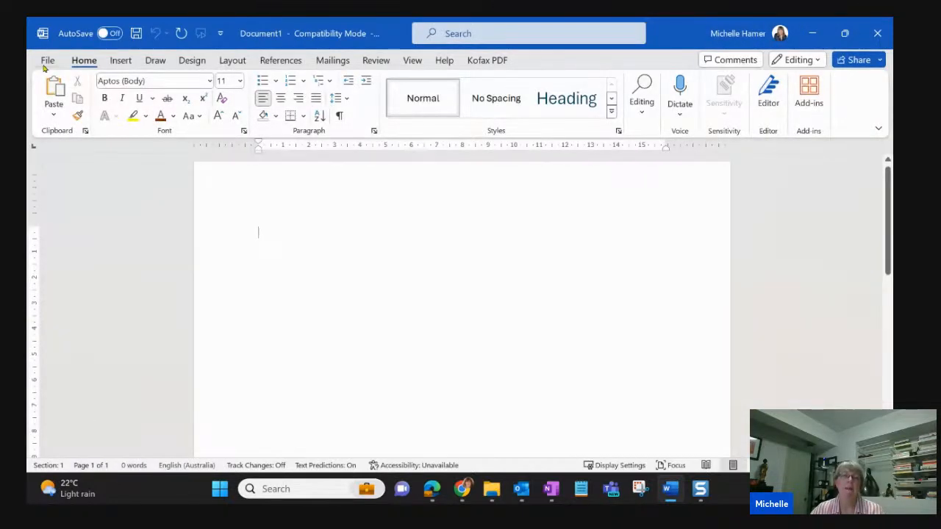
- Set the document's paper size to A5 and its margins to Narrow
click(229, 65)
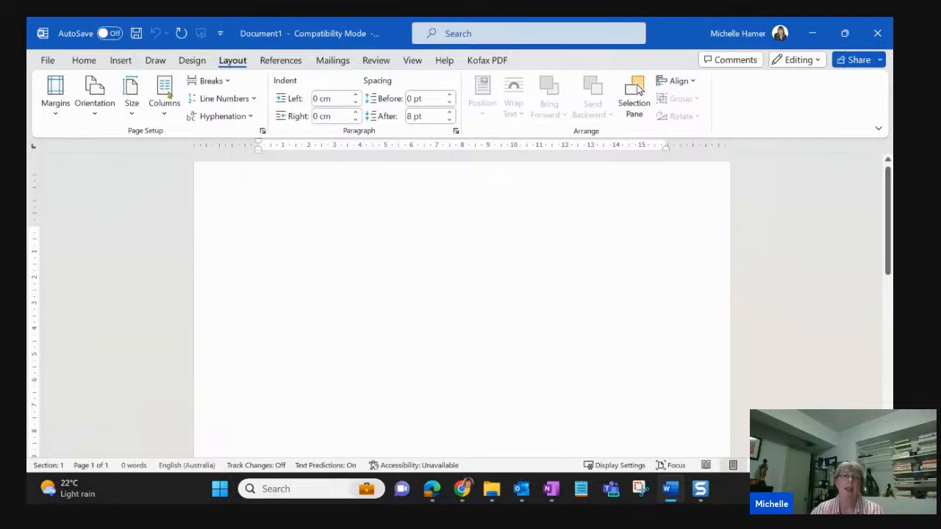
click(132, 114)
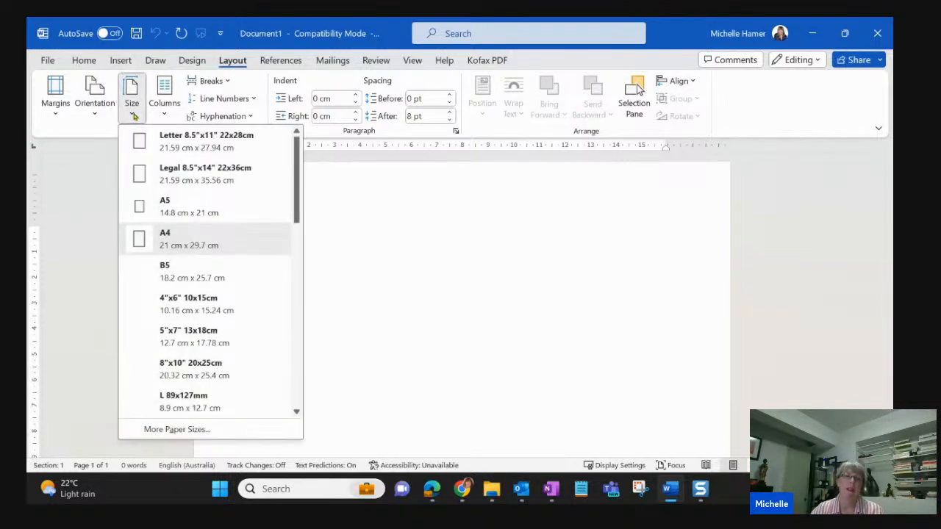
click(210, 212)
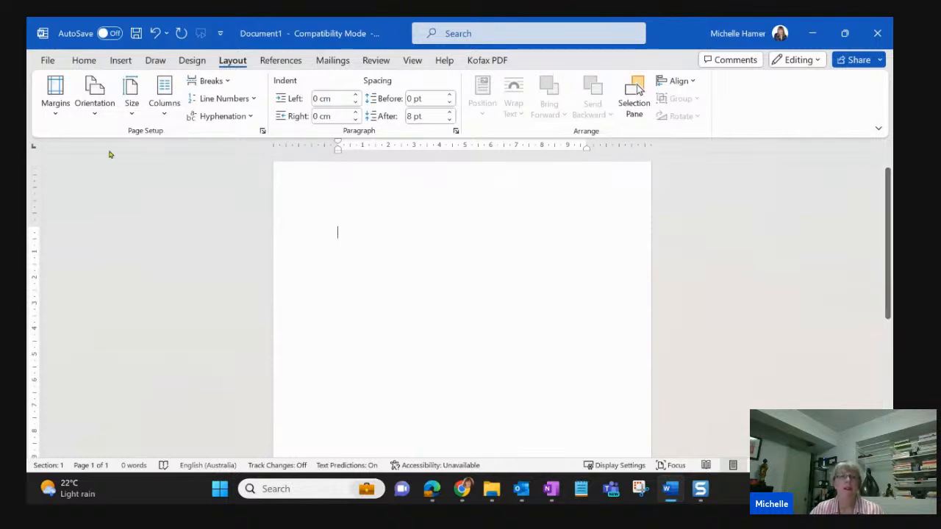
click(56, 113)
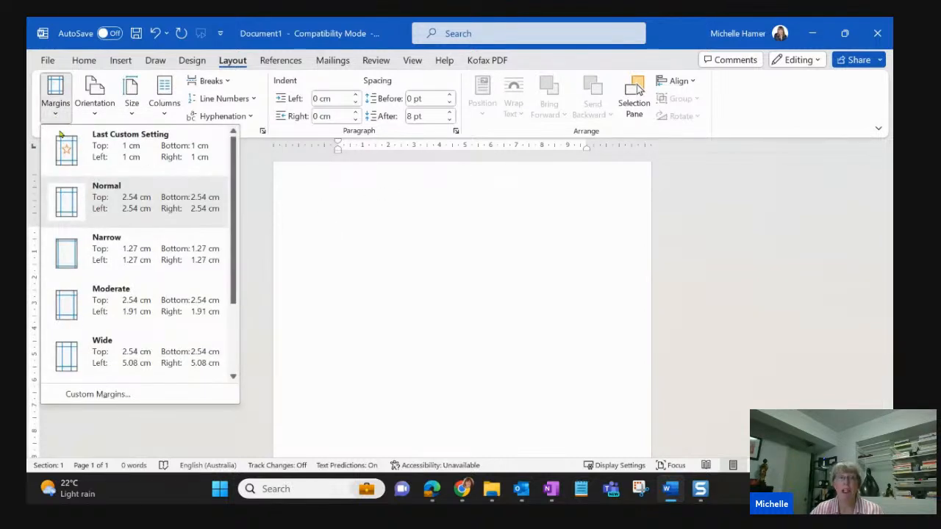
click(150, 254)
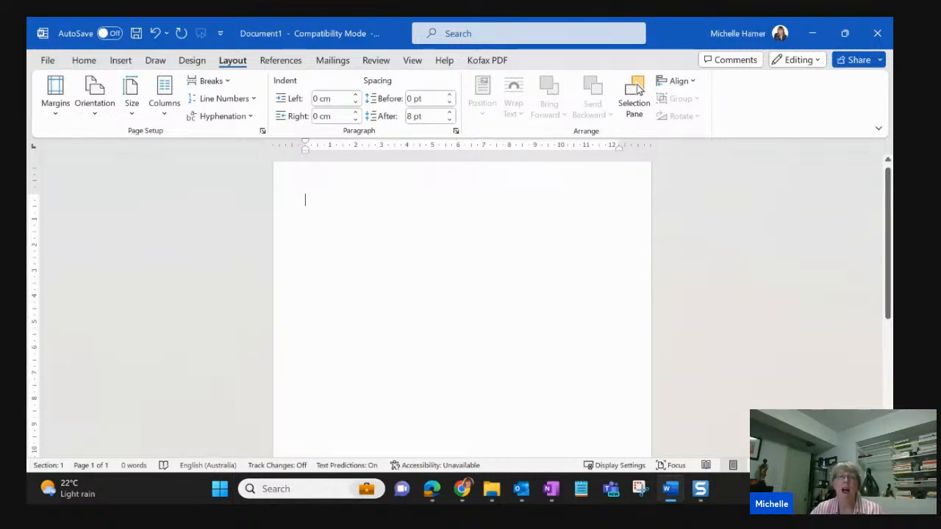
- Insert a table with one column and two rows at the beginning of the page
click(121, 60)
click(134, 107)
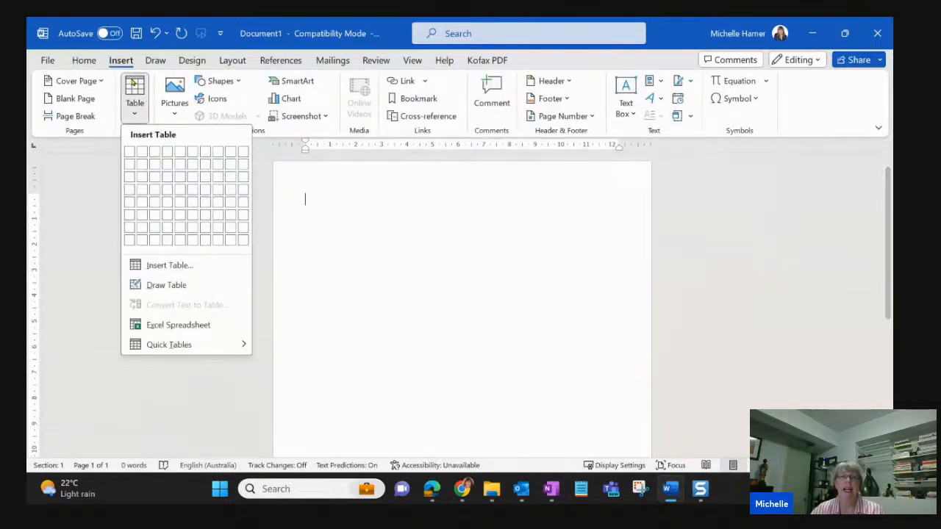
click(128, 167)
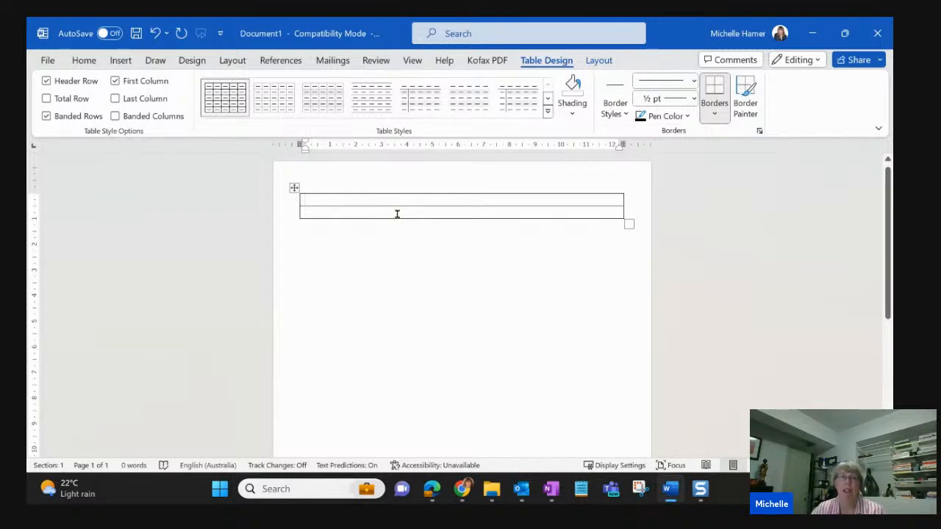
- Insert the picture Easter bunny.jpg from the Downloads folder into the table's first row
click(120, 62)
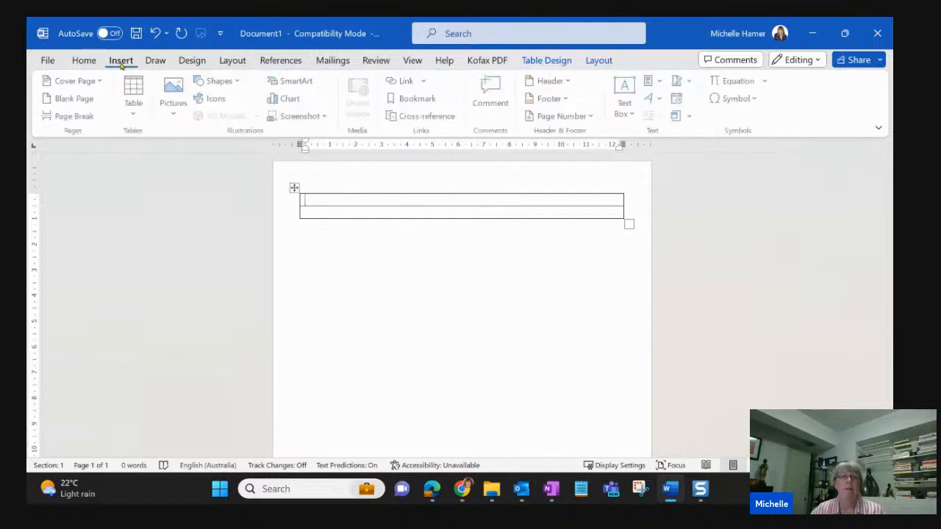
click(177, 113)
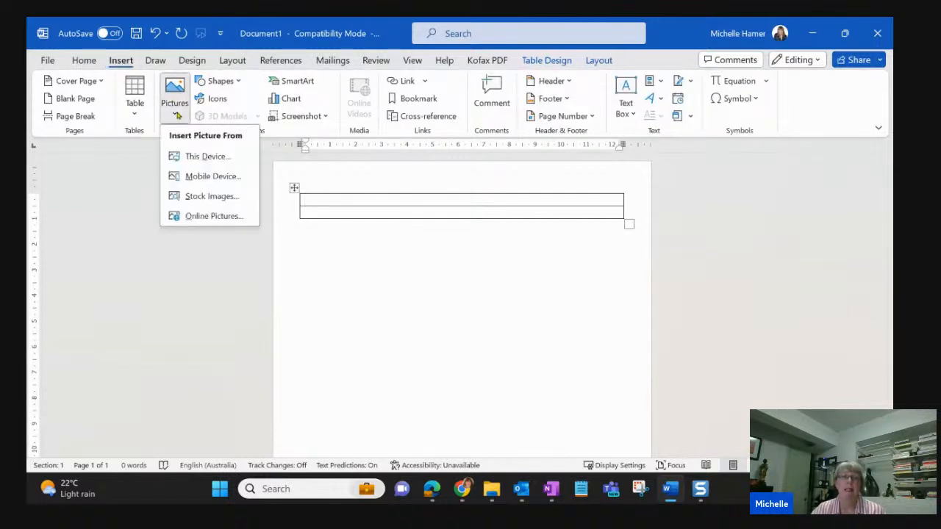
click(229, 160)
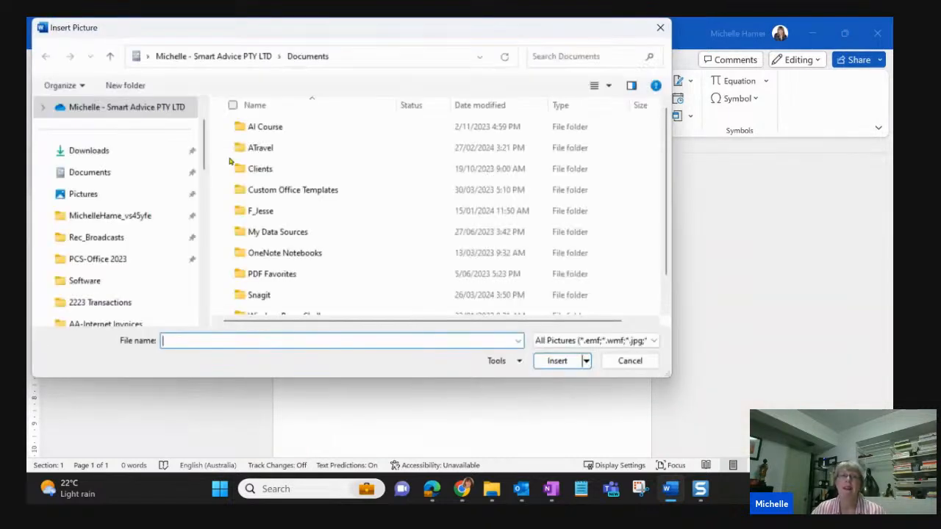
click(136, 155)
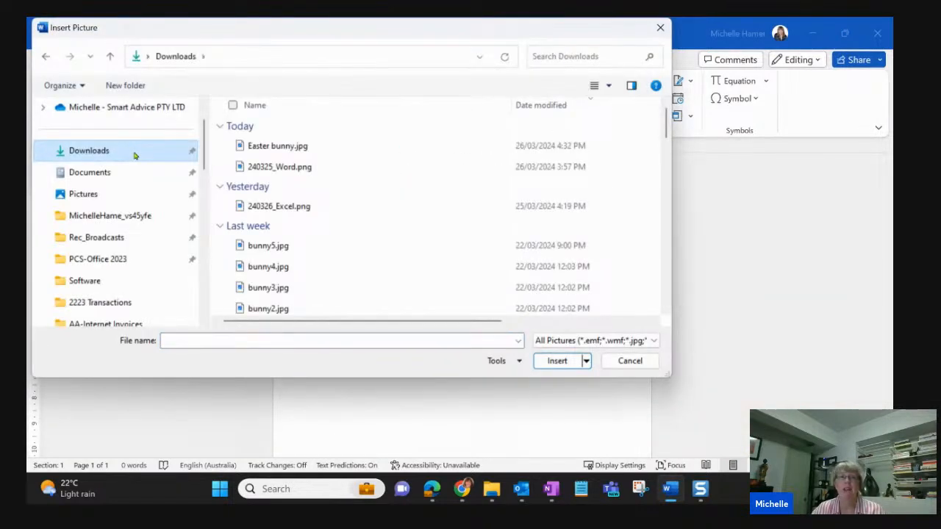
click(271, 147)
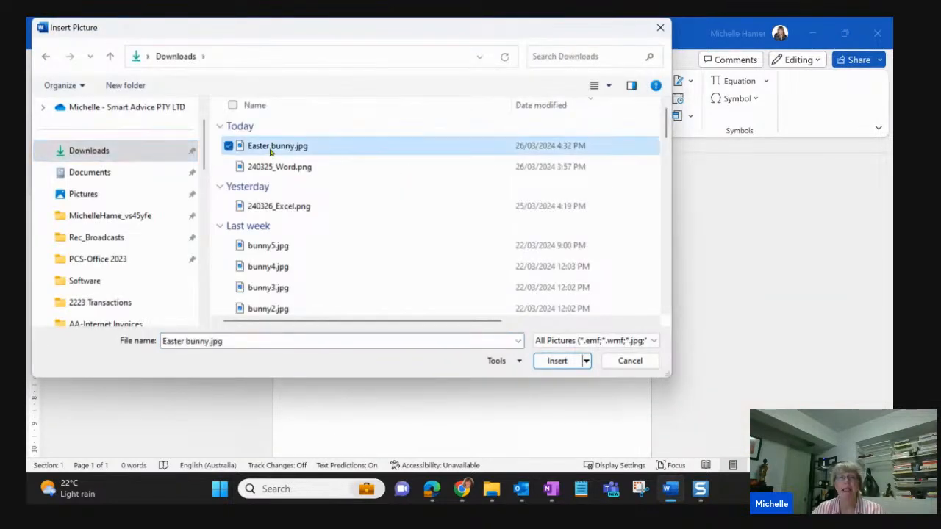
click(558, 361)
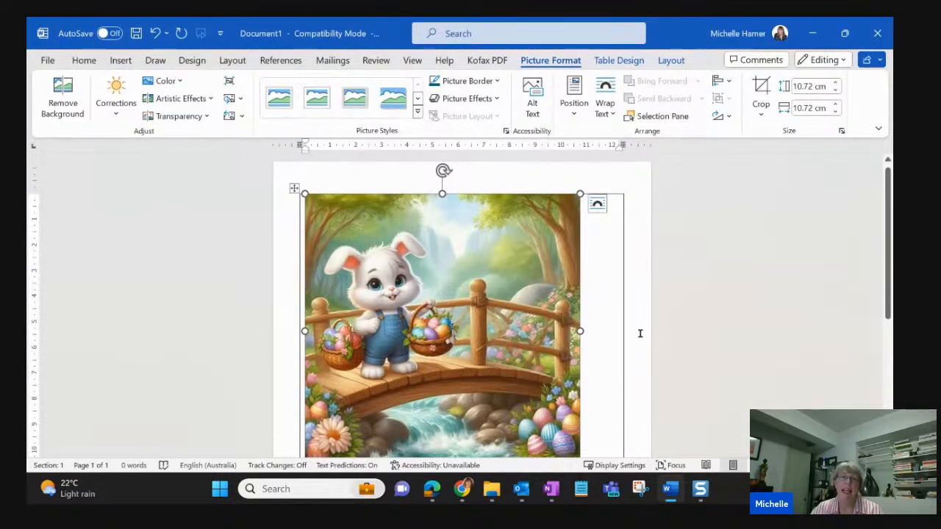
- Centre the bunny picture horizontally within its table cell
scroll(640, 334, down, 1)
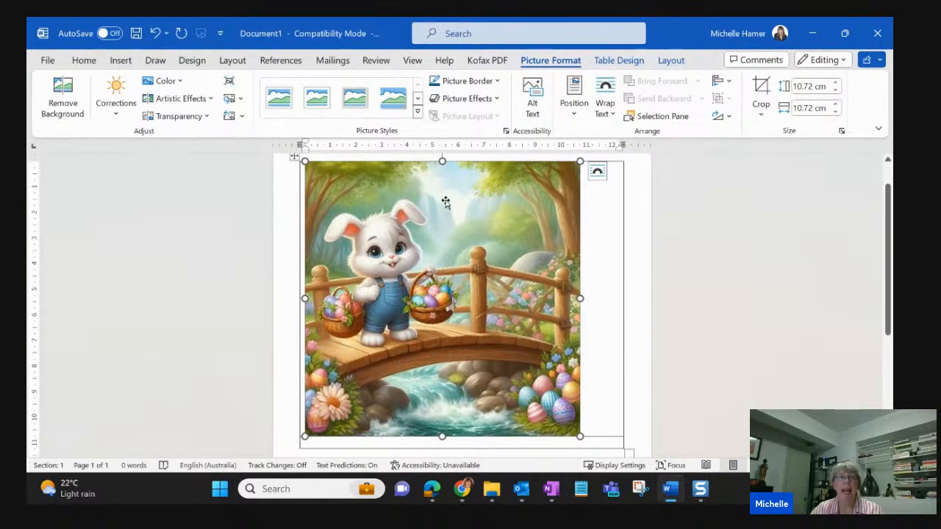
click(81, 62)
click(281, 98)
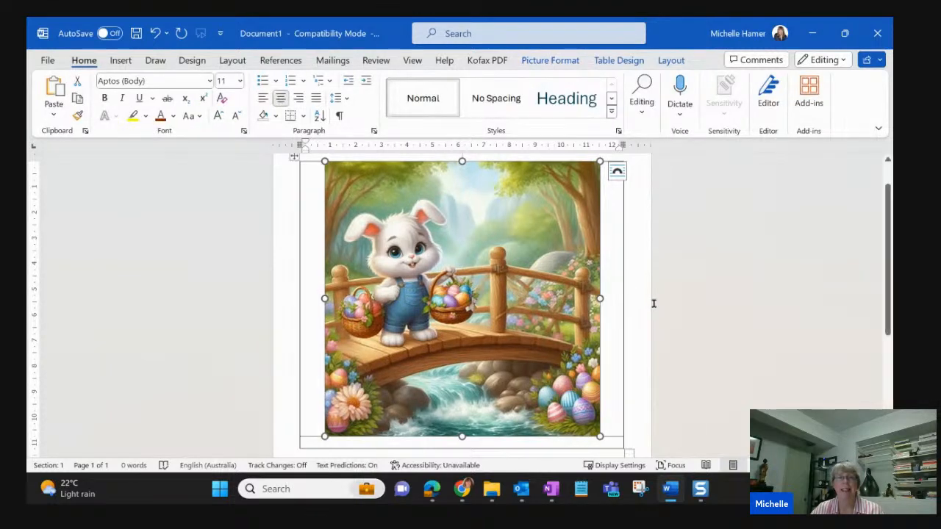
- Remove all borders from the whole table and deselect it
scroll(630, 301, up, 1)
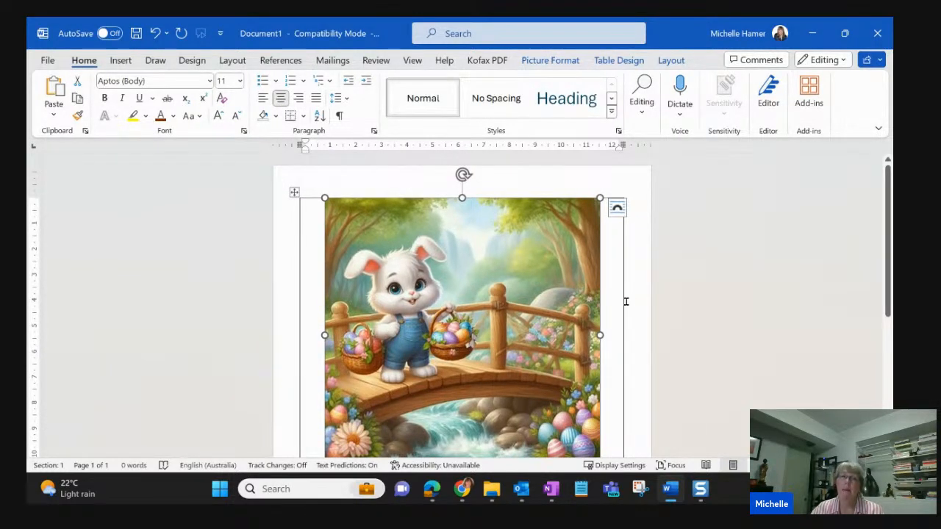
click(293, 194)
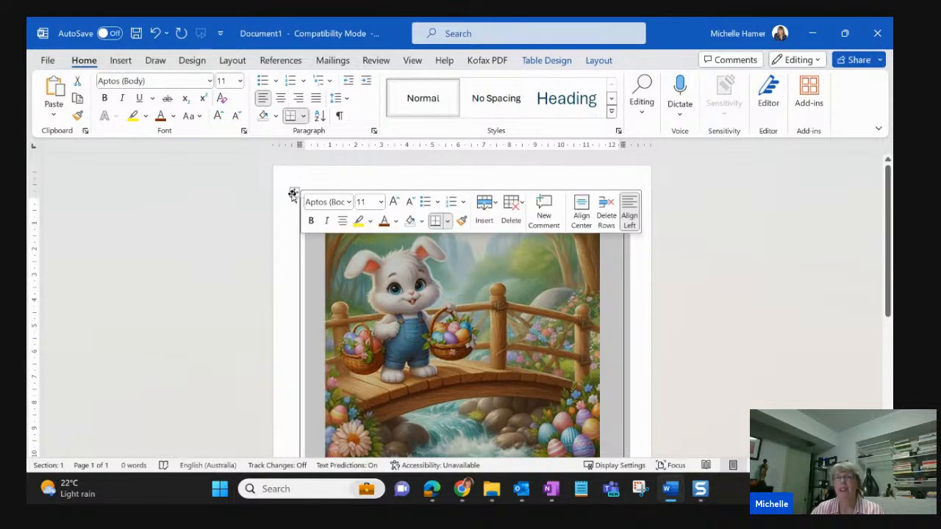
click(559, 64)
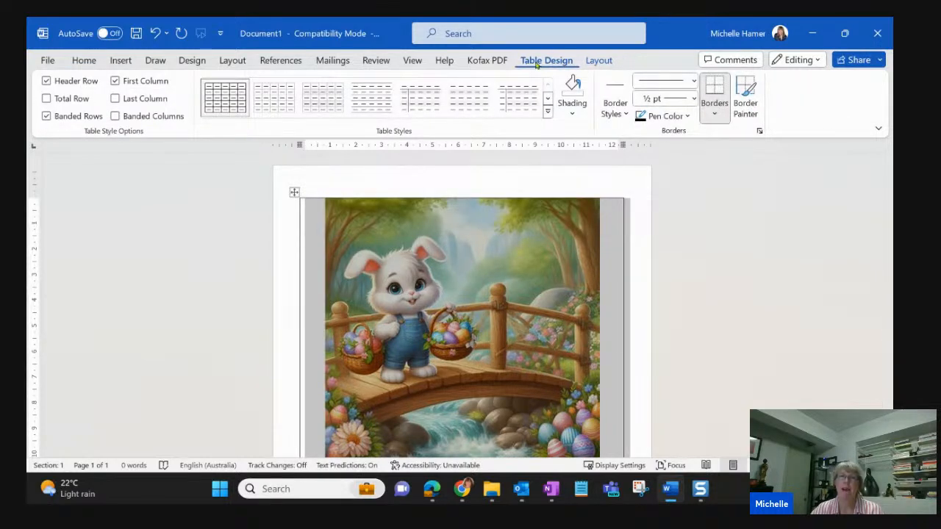
click(714, 113)
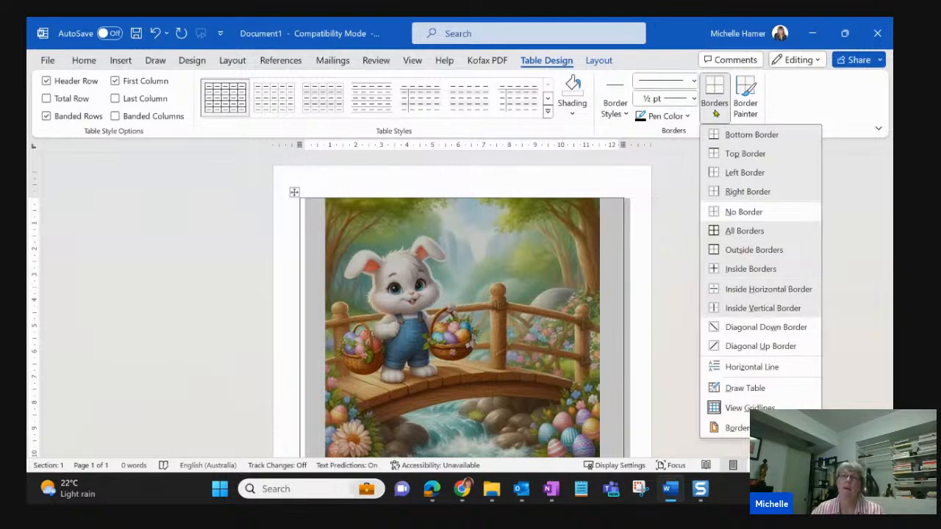
click(762, 211)
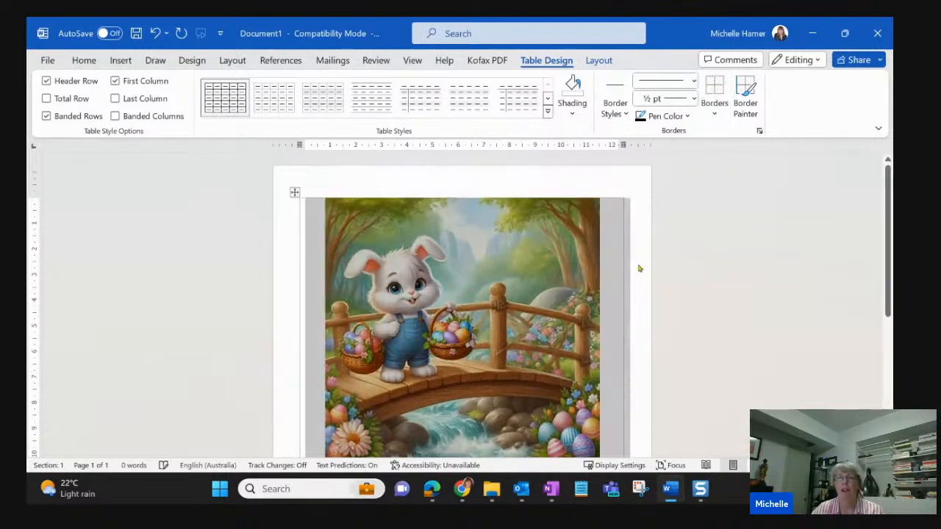
scroll(584, 279, down, 5)
click(628, 298)
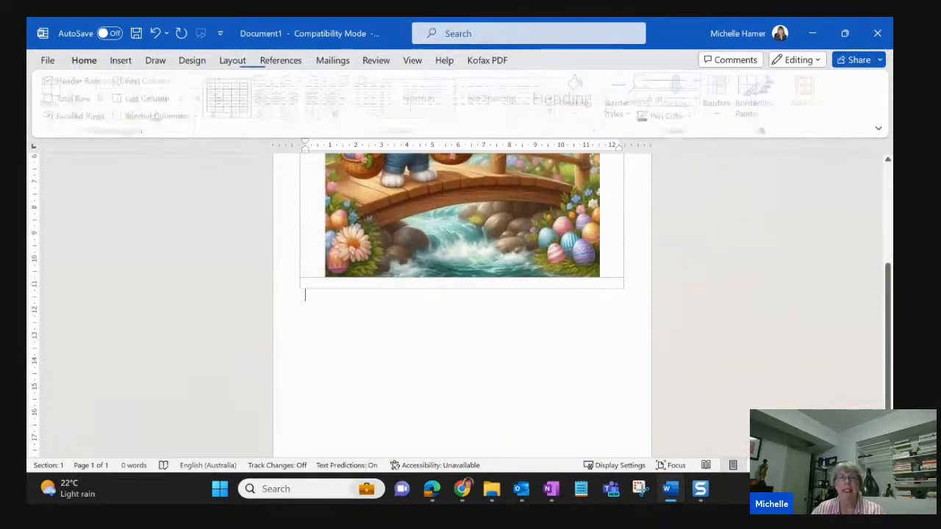
- Add a blank line in the table's second row and enter the text "Invitation" below it
click(401, 281)
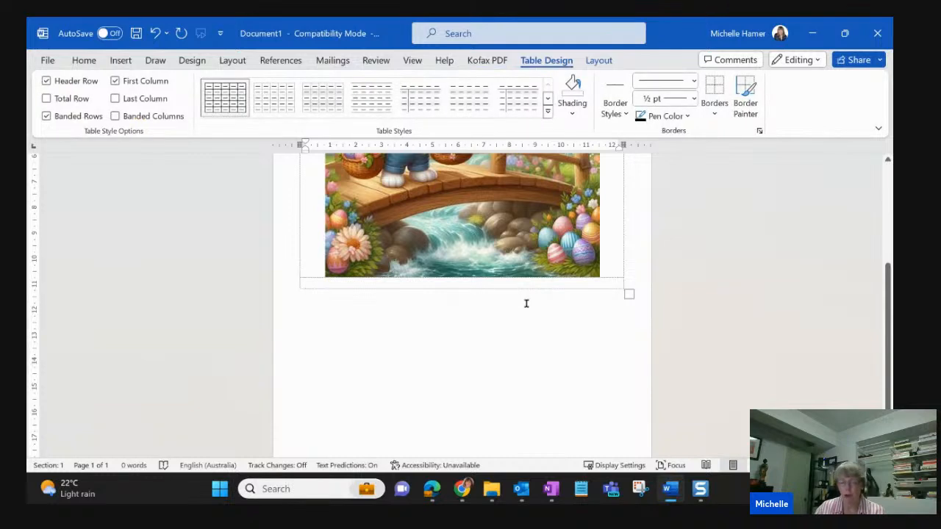
key(Return)
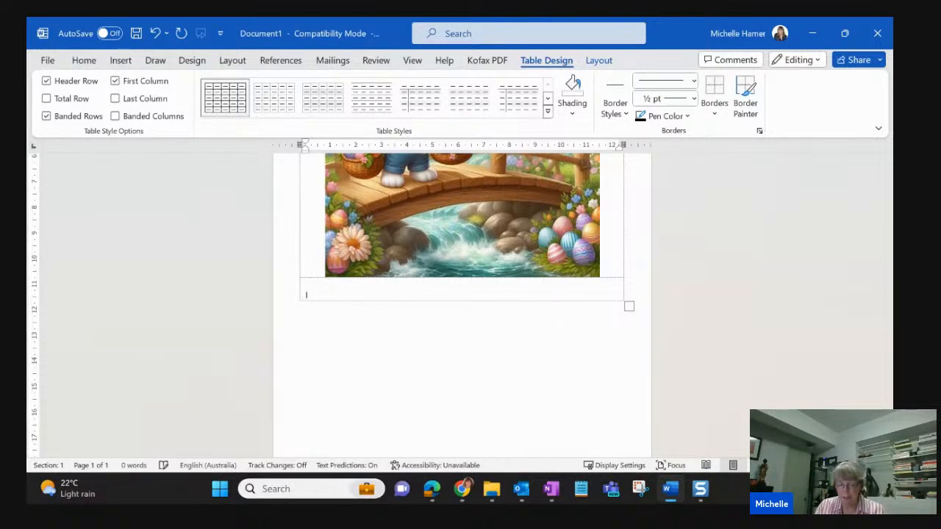
text(Invitation)
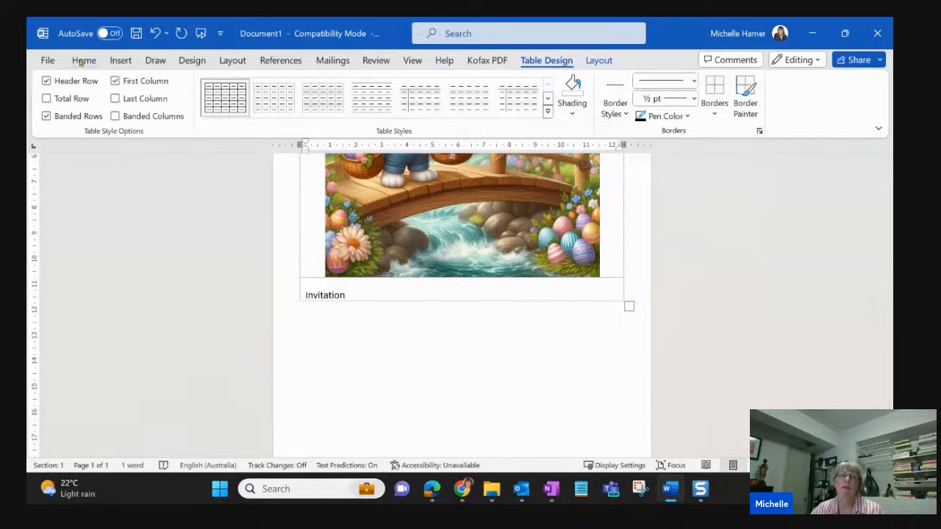
- Check the invitation's page layout in the print preview without printing, and return to the document
click(46, 60)
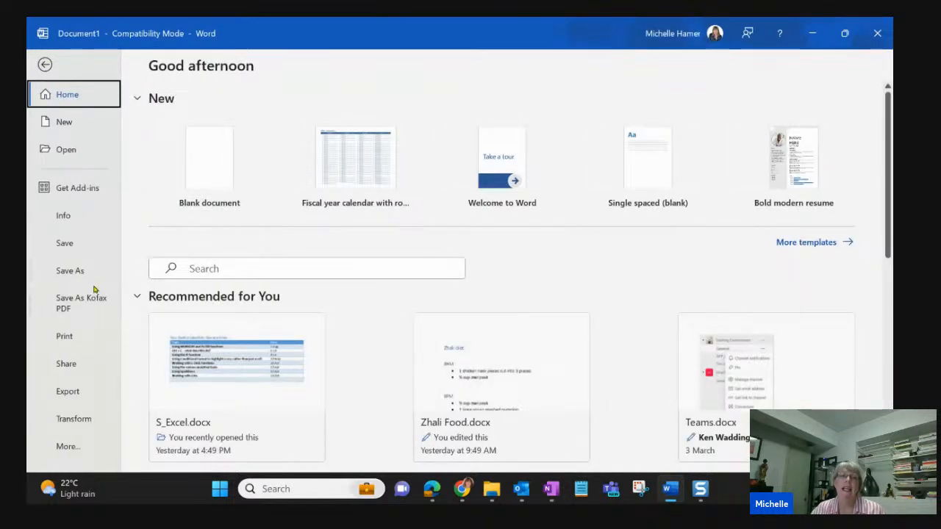
click(74, 336)
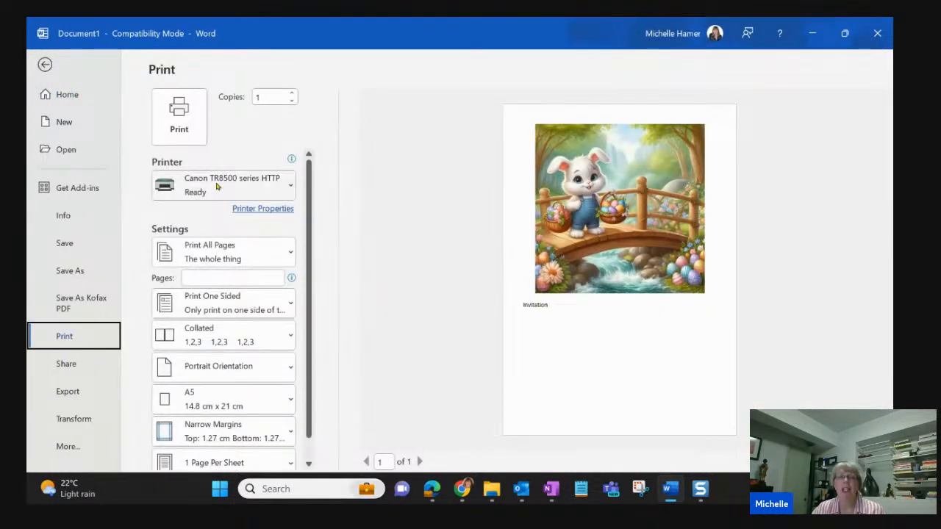
mouse_move(217, 186)
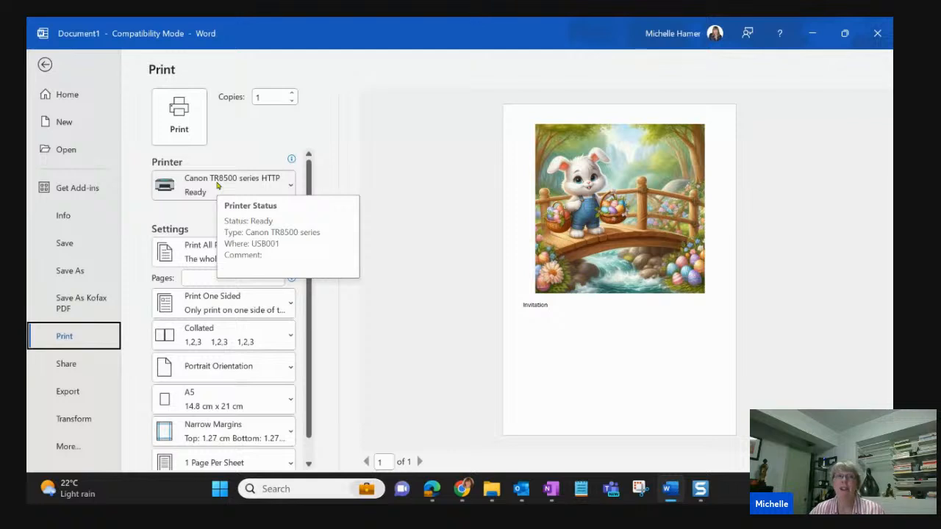
click(45, 65)
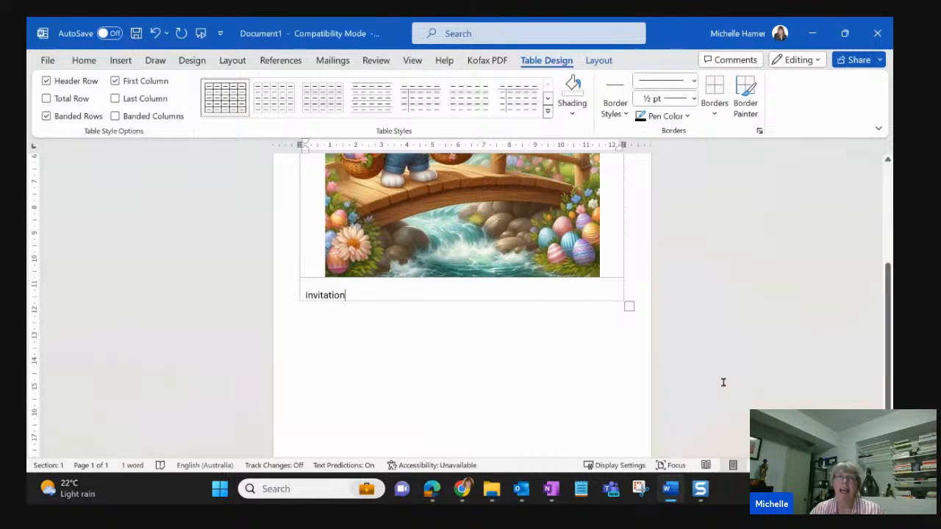
scroll(723, 381, up, 4)
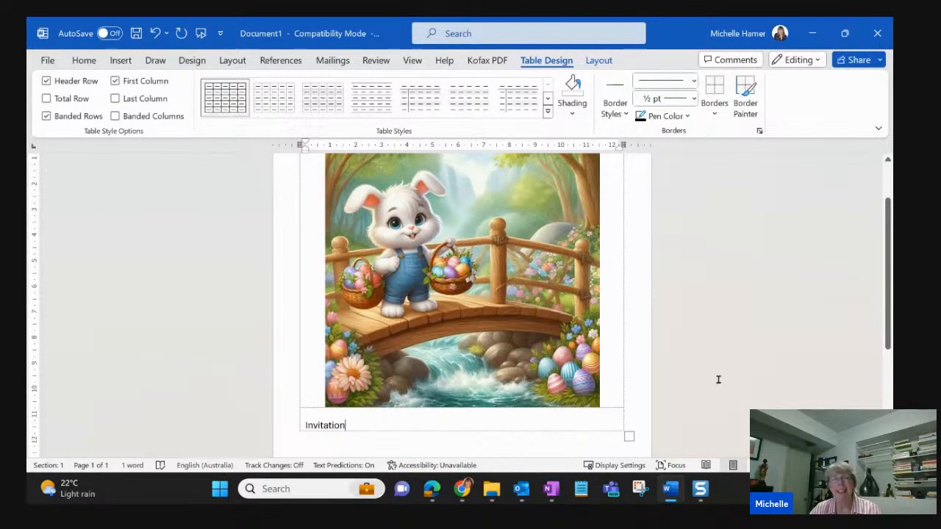